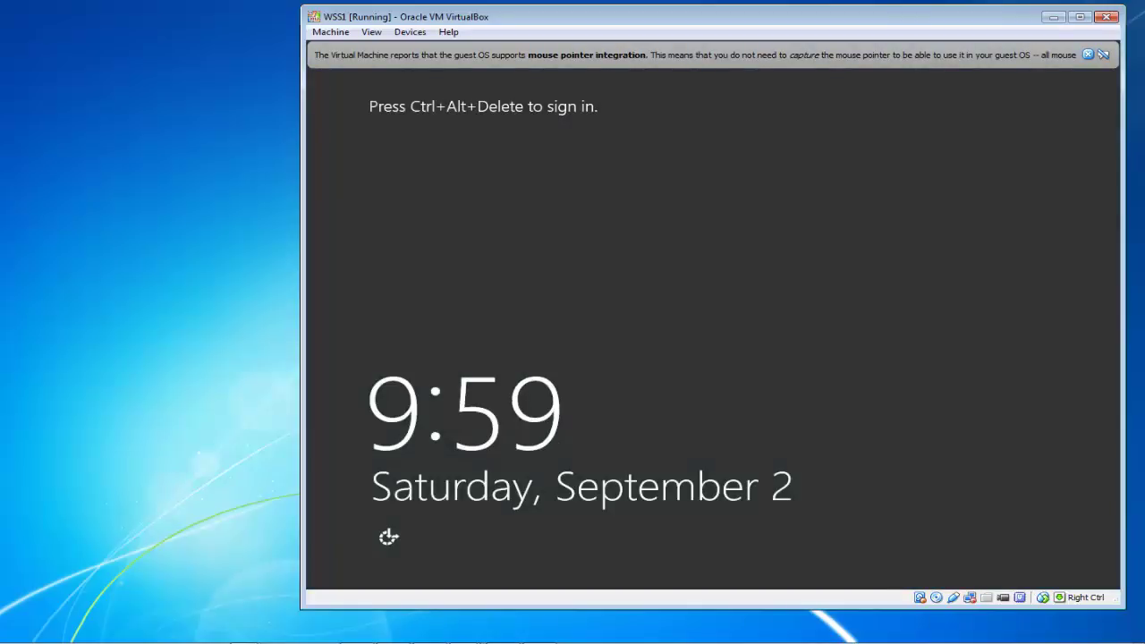
- Sign in to WSS1 as the TEST Administrator, retyping the password after a wrong-password error
{"action": "left_click", "coordinate": [330, 32]}
{"action": "left_click", "coordinate": [381, 145]}
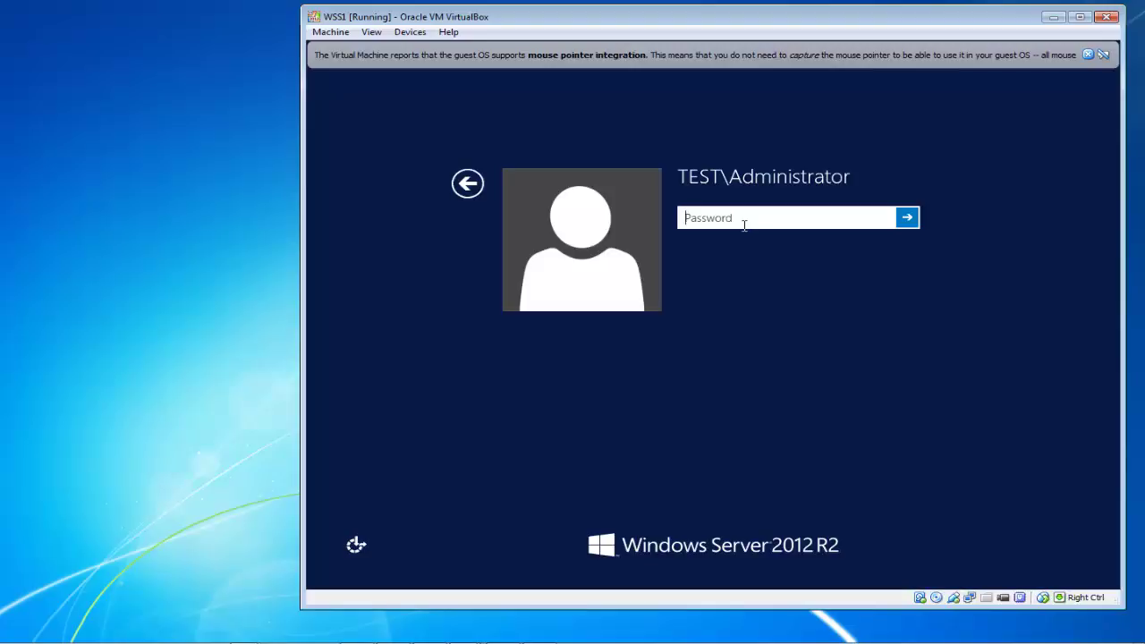
{"action": "type", "text": "Password1"}
{"action": "key", "text": "Return"}
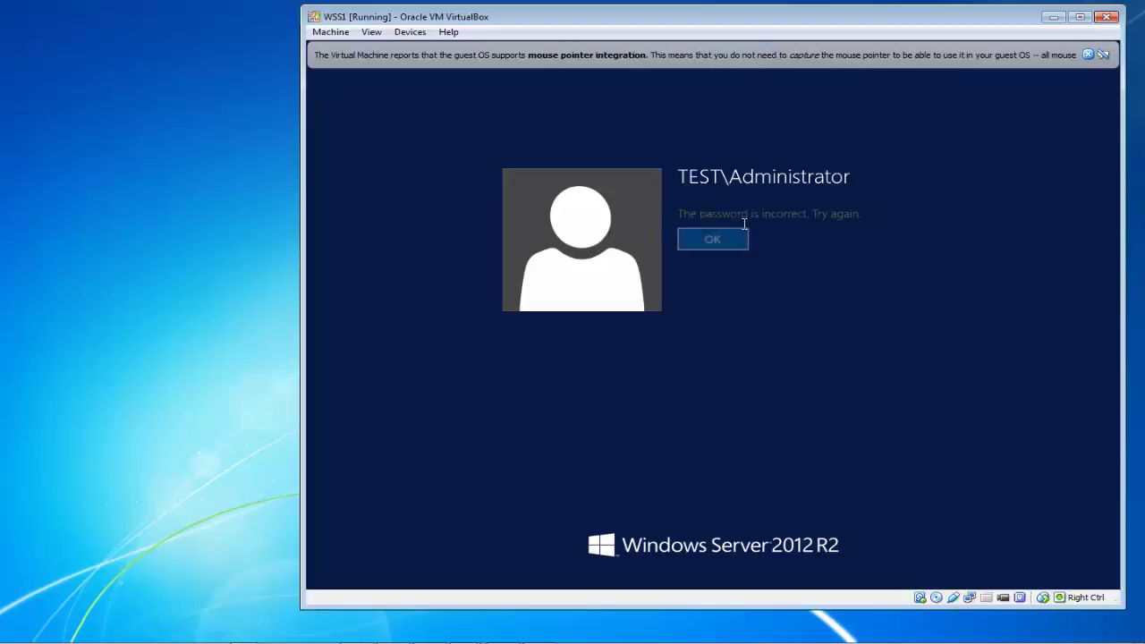
{"action": "key", "text": "Return"}
{"action": "type", "text": "Pa$$w0rd1"}
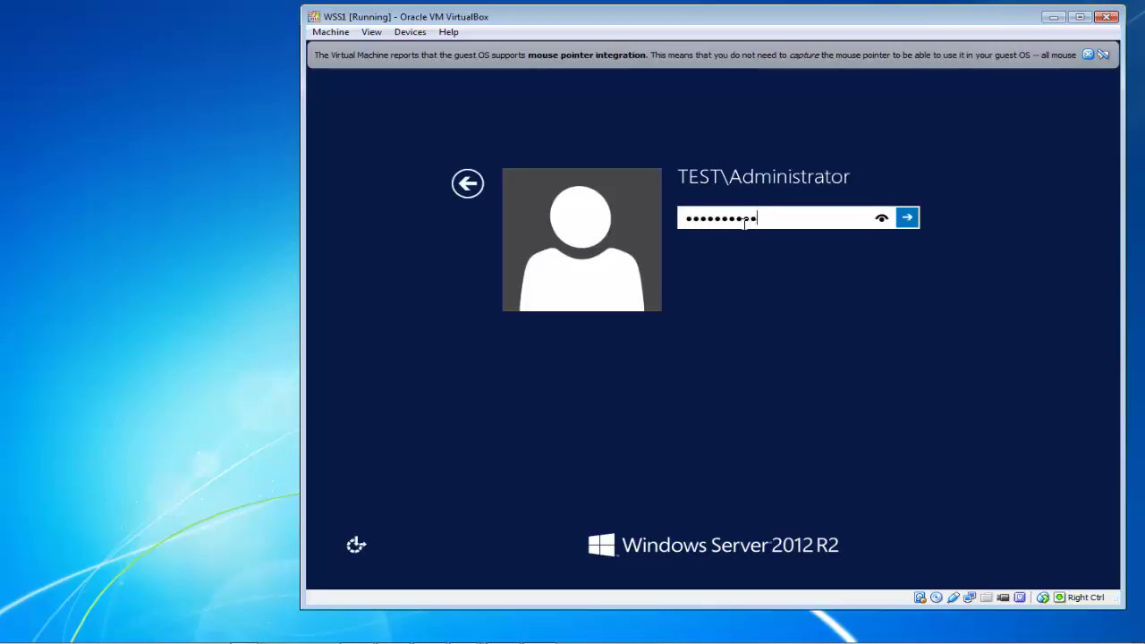
{"action": "key", "text": "Return"}
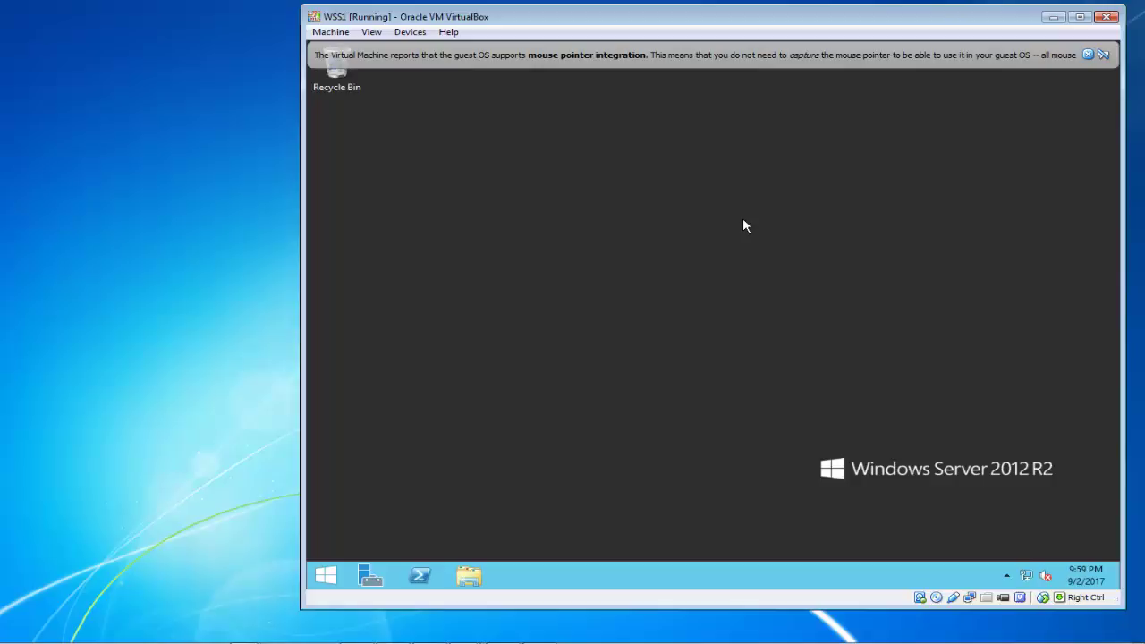
- Launch Active Directory Users and Computers from Server Manager Tools and expand test.com to its Users container
{"action": "left_click", "coordinate": [1089, 55]}
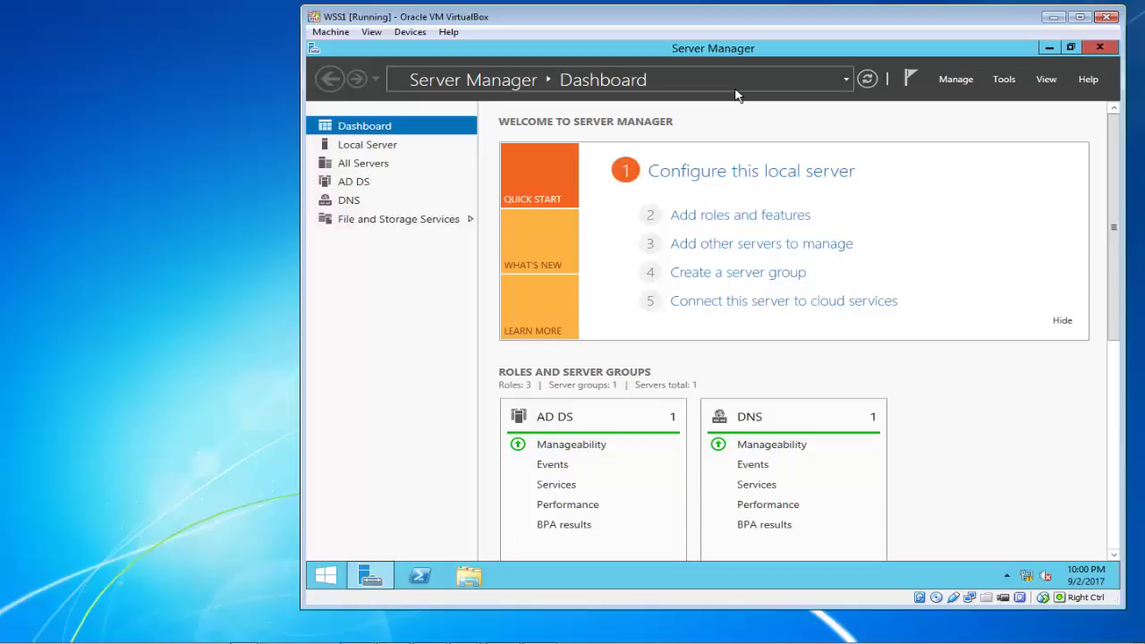
{"action": "left_click", "coordinate": [1004, 80]}
{"action": "left_click", "coordinate": [959, 163]}
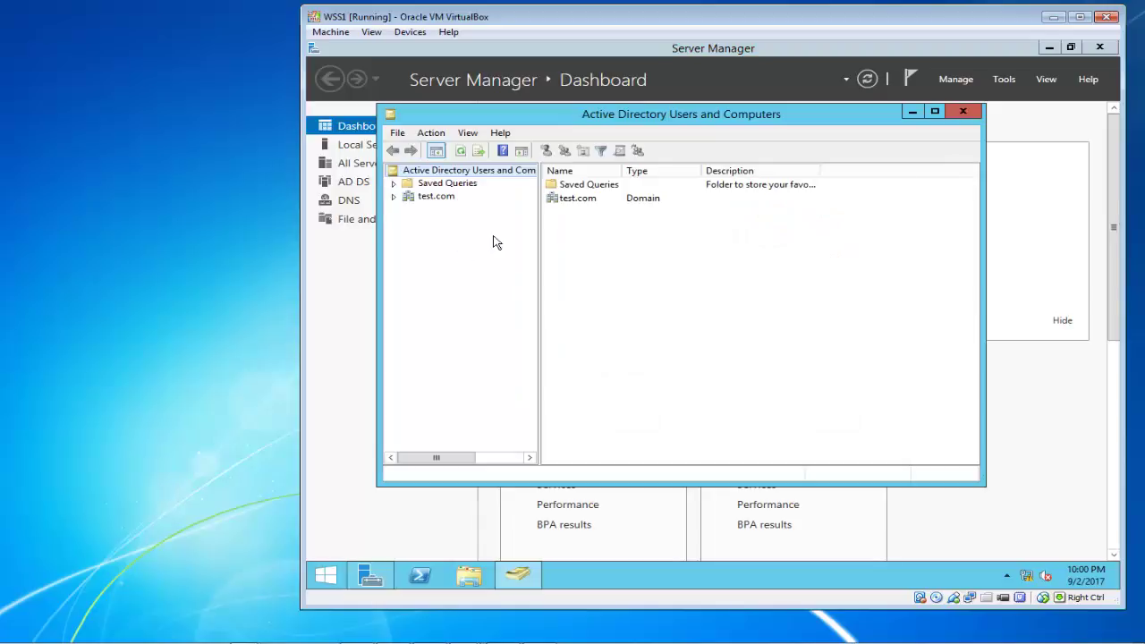
{"action": "left_click", "coordinate": [435, 199]}
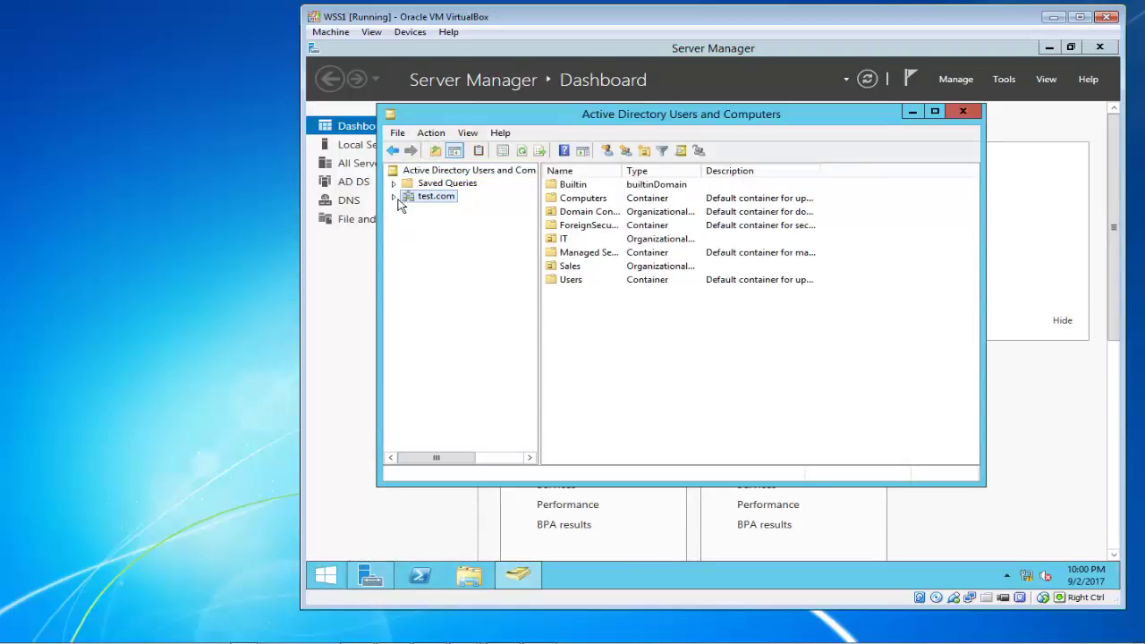
{"action": "left_click", "coordinate": [394, 197]}
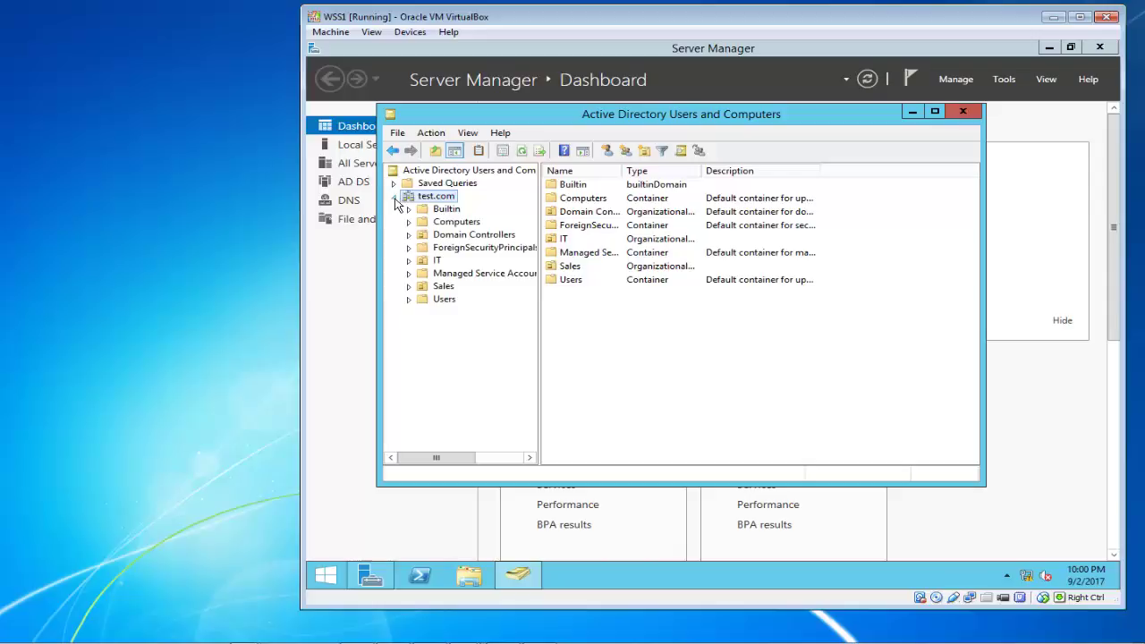
{"action": "left_click", "coordinate": [424, 305]}
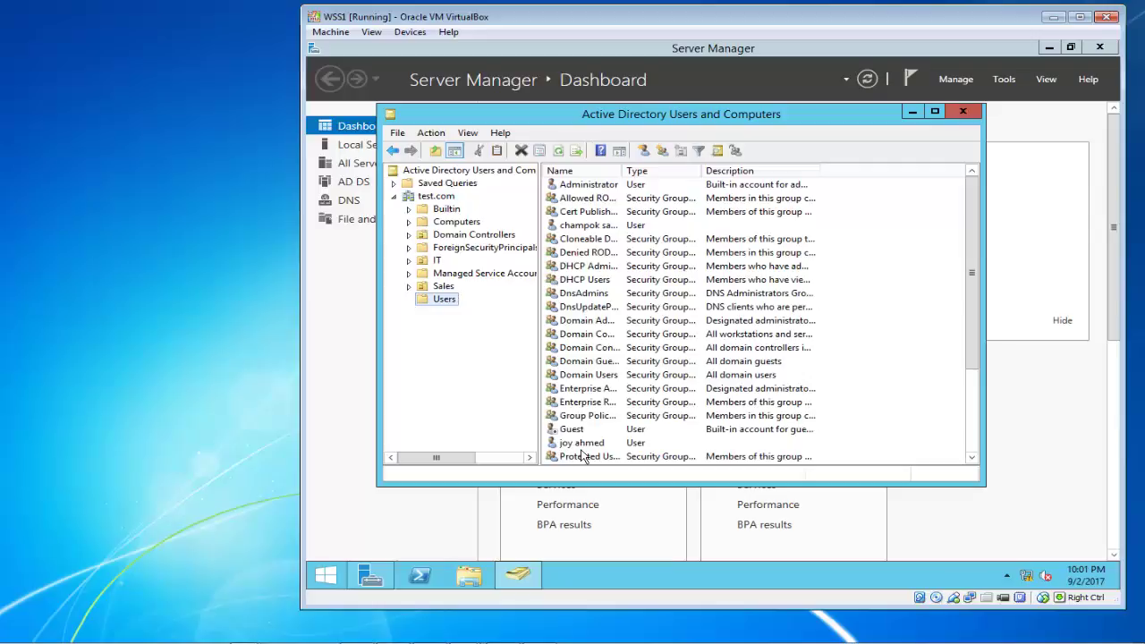
{"action": "mouse_move", "coordinate": [487, 637]}
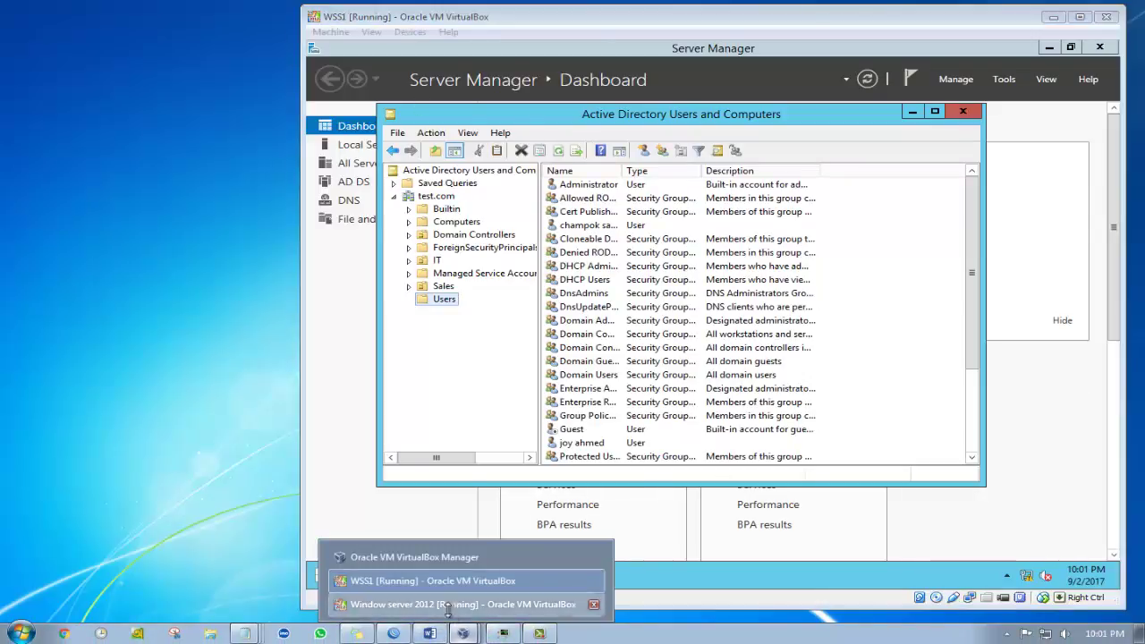
- Unlock the 'Window server 2012' VM with Ctrl-Alt-Del and the Administrator password
{"action": "left_click", "coordinate": [465, 604]}
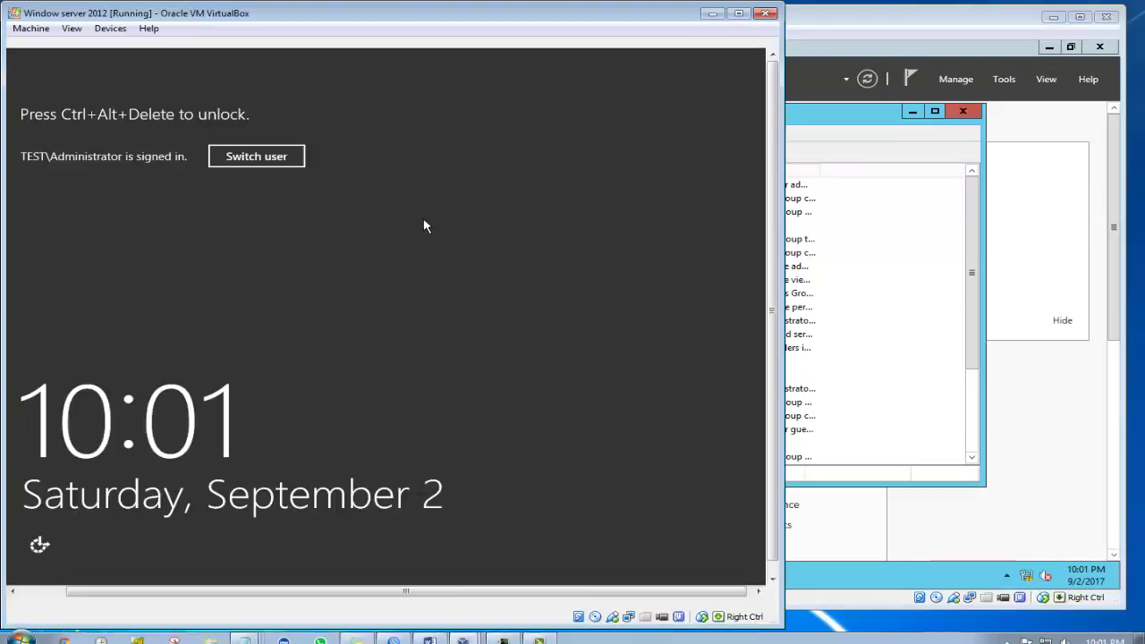
{"action": "left_click", "coordinate": [41, 32]}
{"action": "key", "text": "ctrl+alt+Delete"}
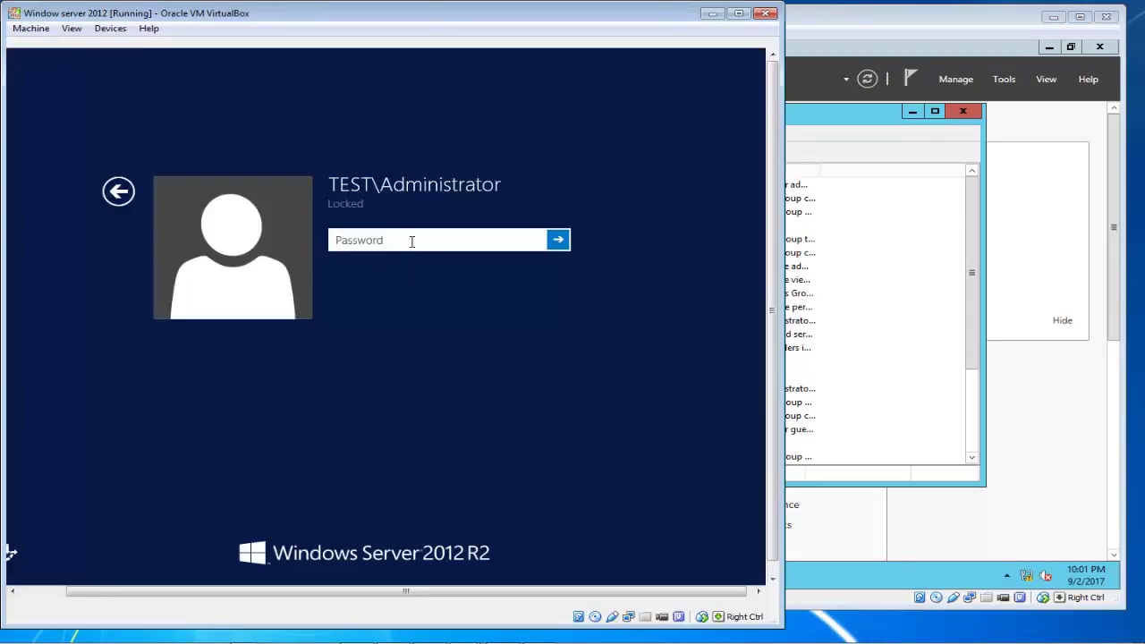
{"action": "type", "text": "**********"}
{"action": "key", "text": "Return"}
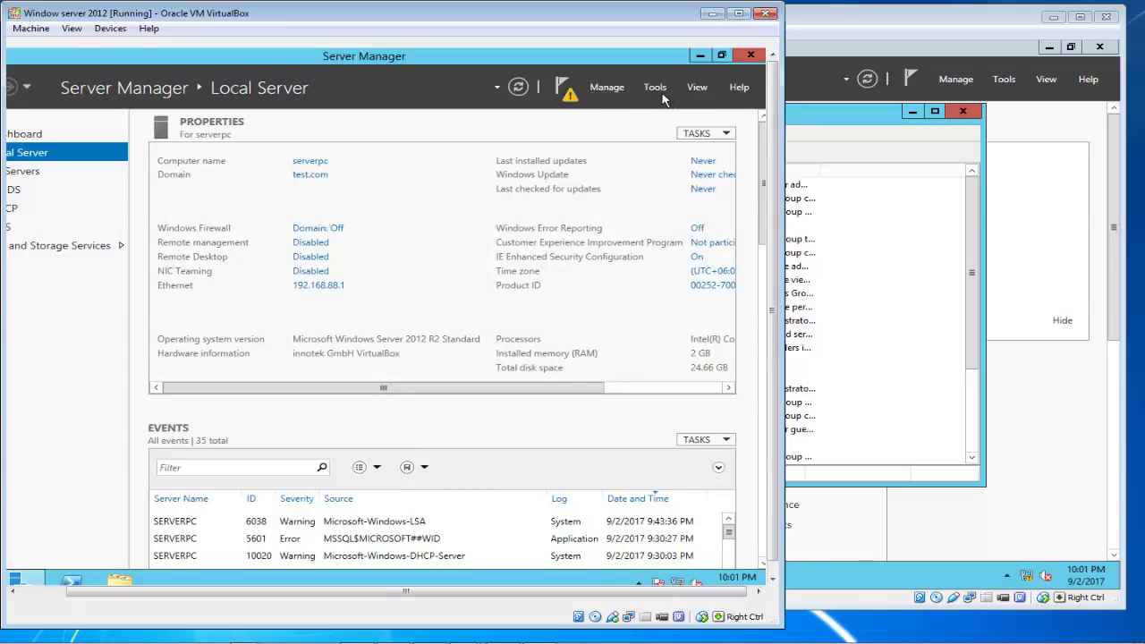
- Open Active Directory Users and Computers on serverpc, compare it with WSS1, then minimize WSS1
{"action": "left_click", "coordinate": [657, 89]}
{"action": "left_click", "coordinate": [606, 169]}
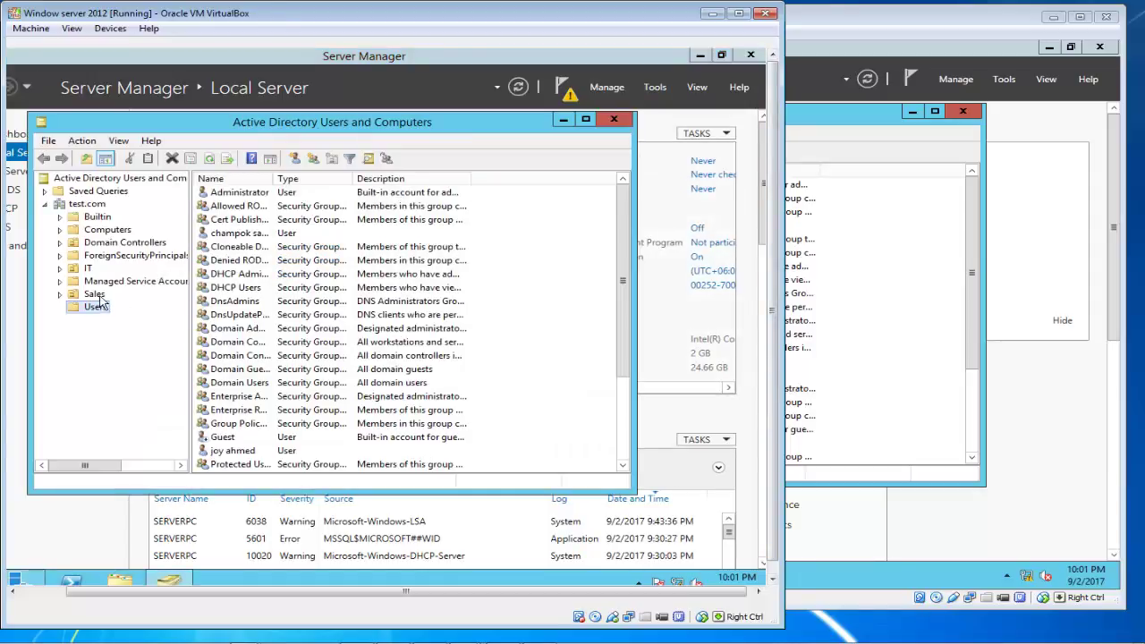
{"action": "left_click", "coordinate": [845, 125]}
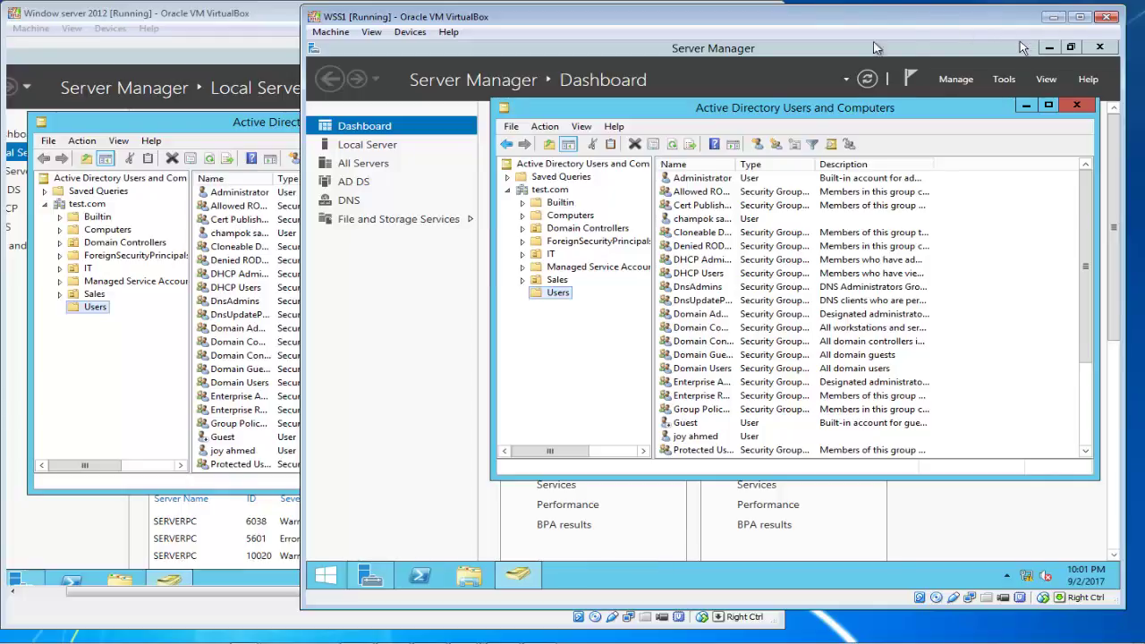
{"action": "left_click", "coordinate": [1052, 20]}
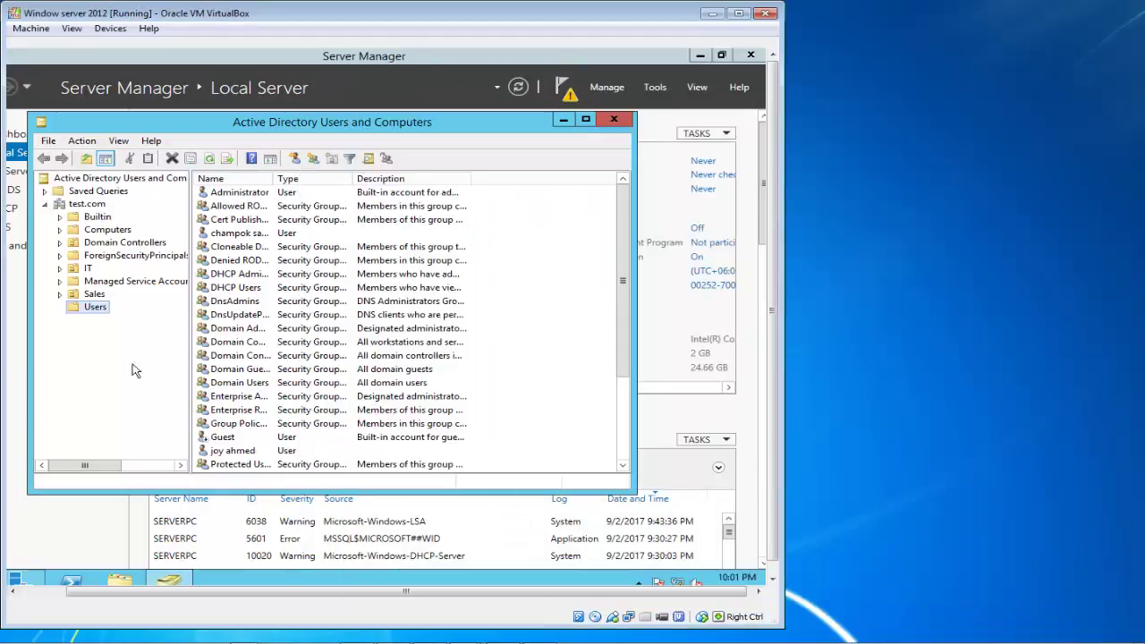
- Start a new user in test.com Users and fill in the first name, last name and logon name
{"action": "right_click", "coordinate": [83, 309]}
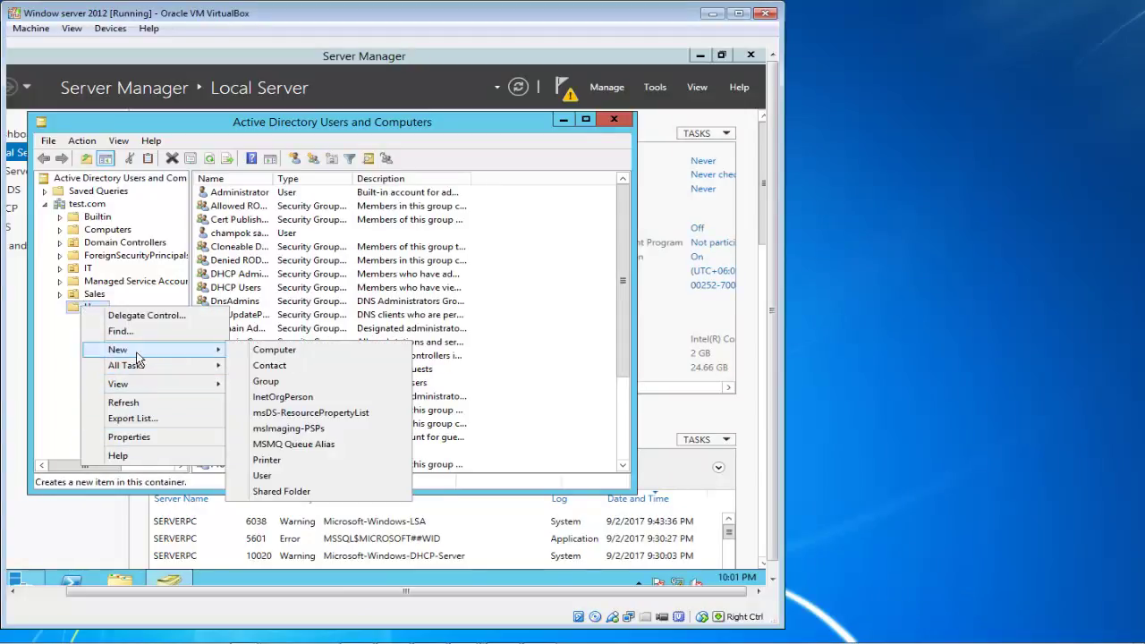
{"action": "mouse_move", "coordinate": [139, 354]}
{"action": "left_click", "coordinate": [264, 476]}
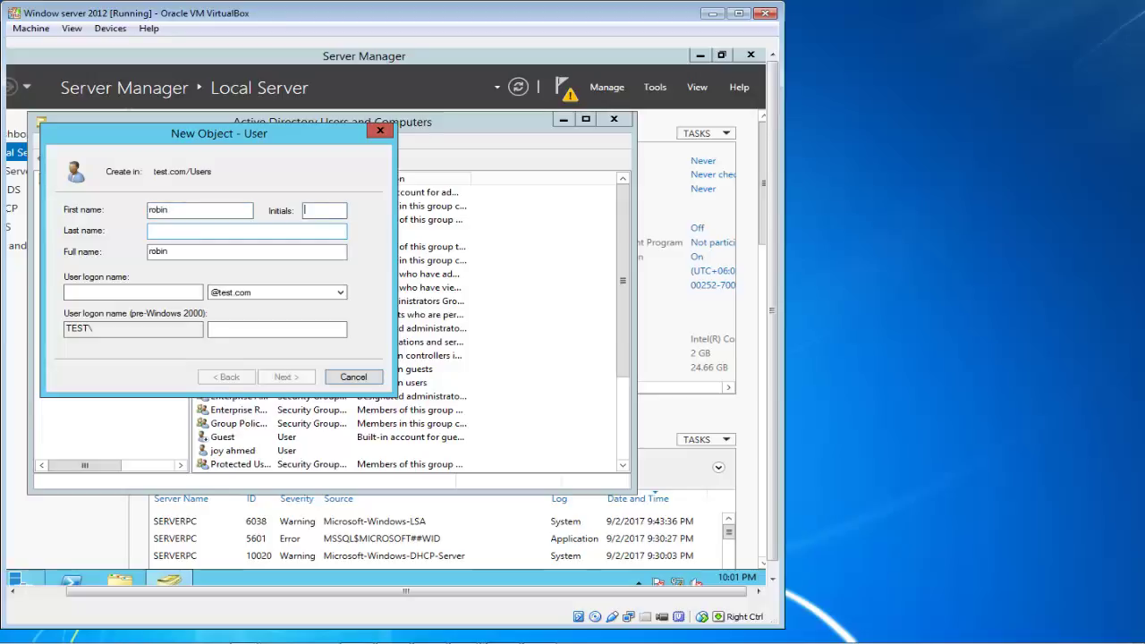
{"action": "left_click", "coordinate": [246, 231]}
{"action": "type", "text": "ahme"}
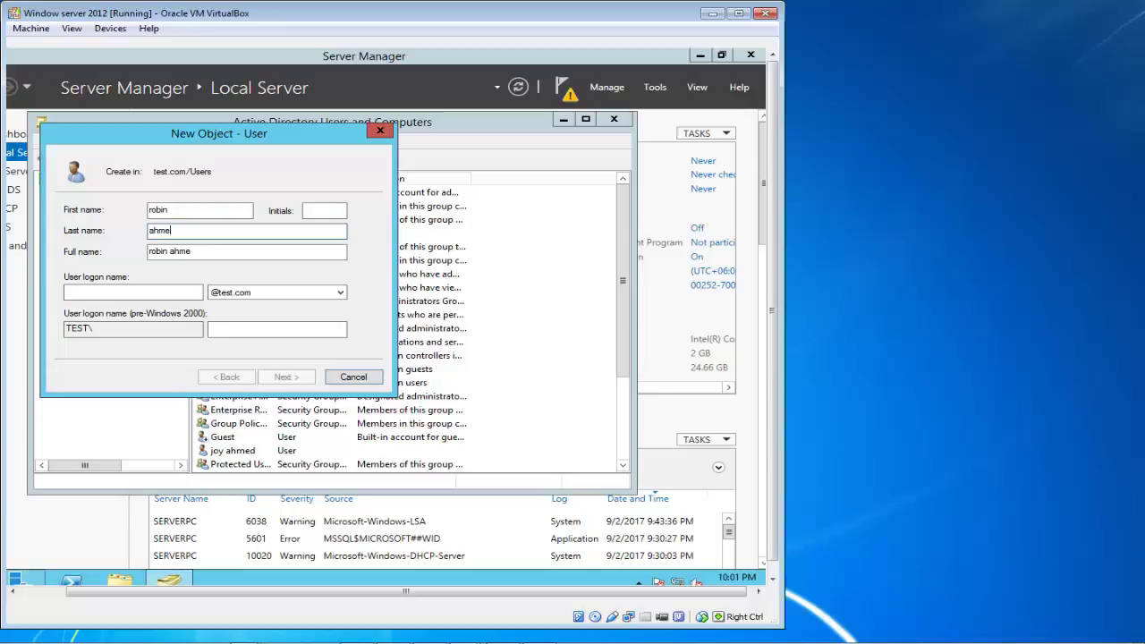
{"action": "type", "text": "d"}
{"action": "key", "text": "Tab"}
{"action": "key", "text": "Tab"}
{"action": "type", "text": "r"}
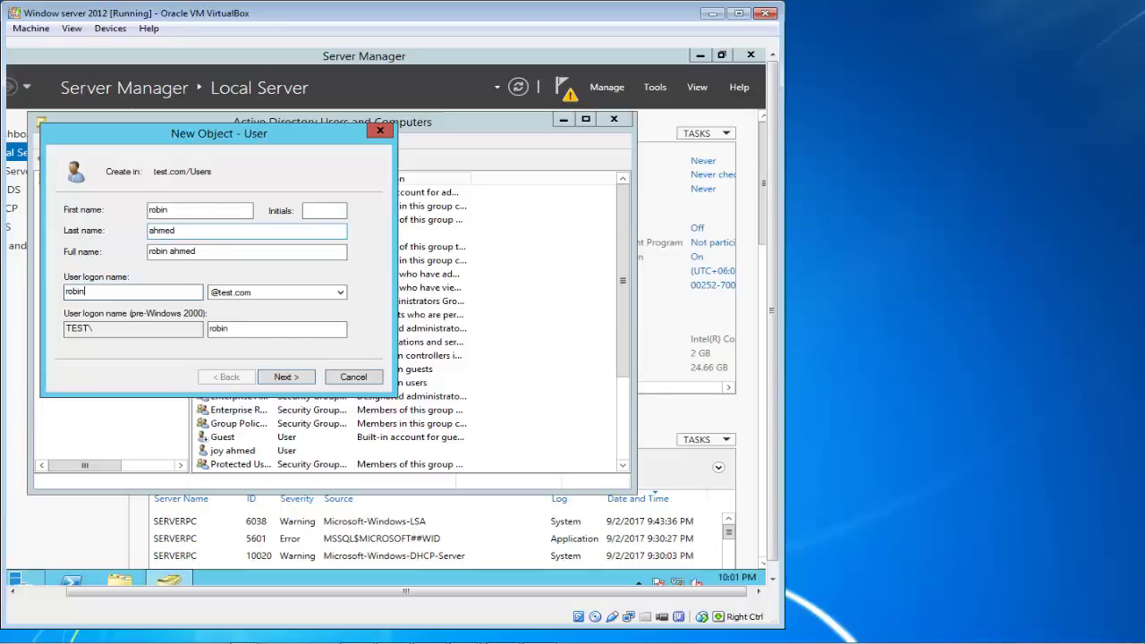
{"action": "left_click", "coordinate": [283, 377]}
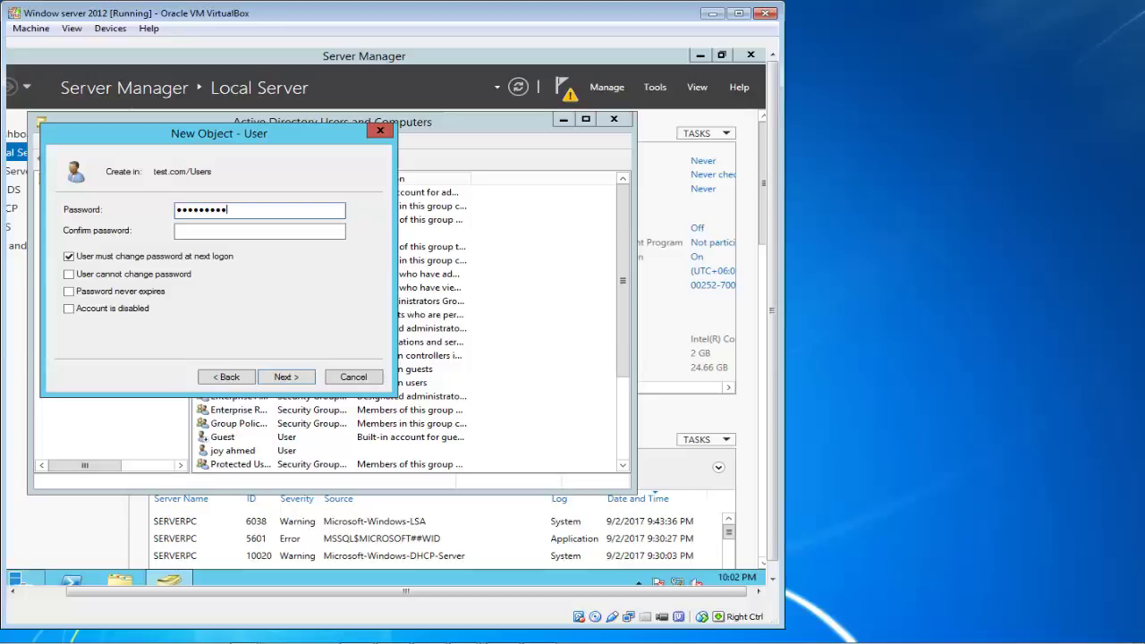
- Set the user's password, clear must-change-at-next-logon, tick Password never expires, and finish
{"action": "left_click", "coordinate": [259, 231]}
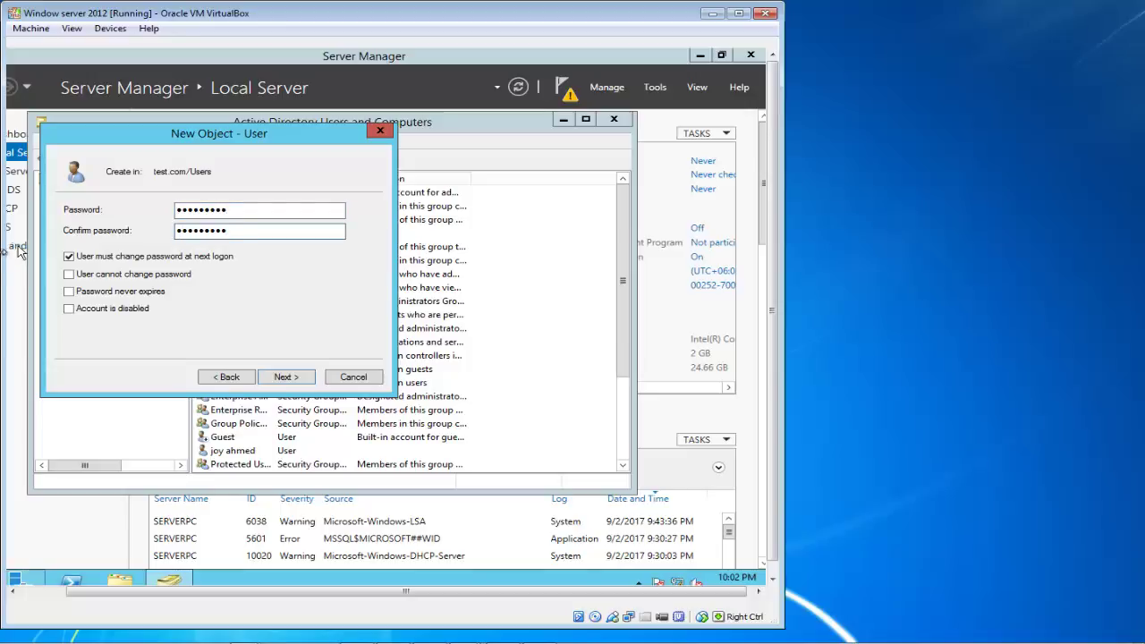
{"action": "left_click", "coordinate": [69, 256]}
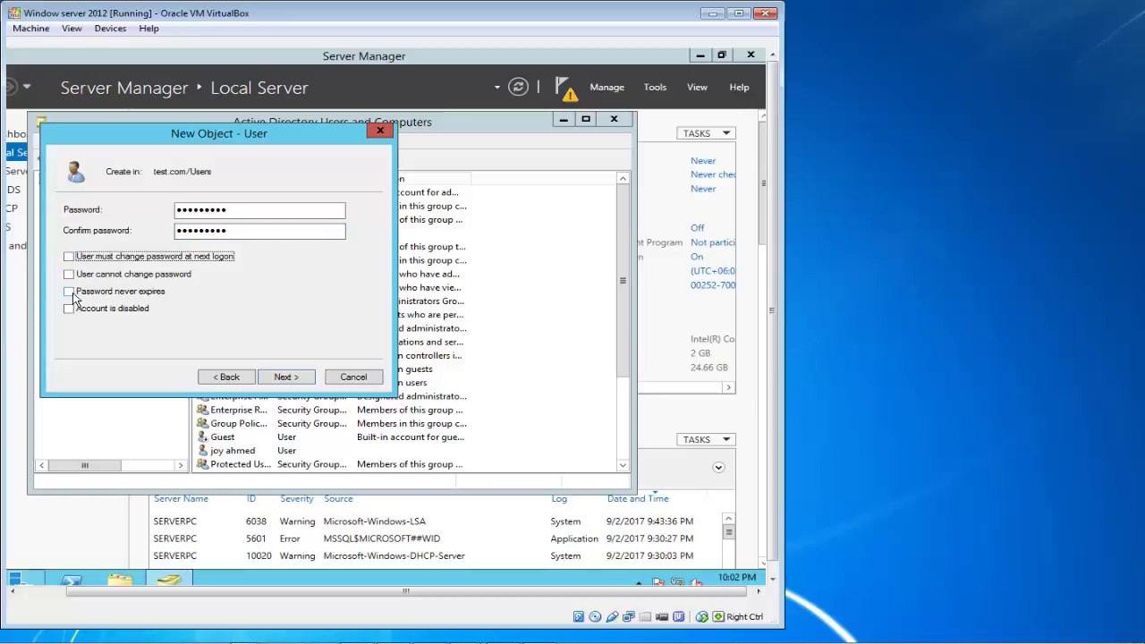
{"action": "left_click", "coordinate": [69, 293]}
{"action": "left_click", "coordinate": [286, 376]}
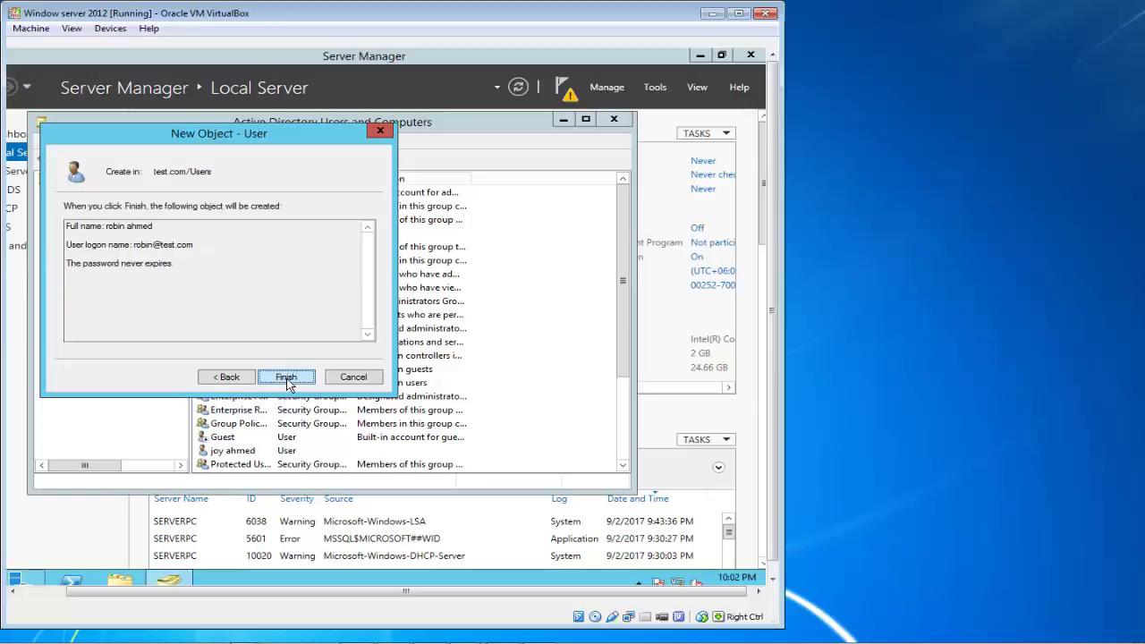
{"action": "left_click", "coordinate": [286, 378]}
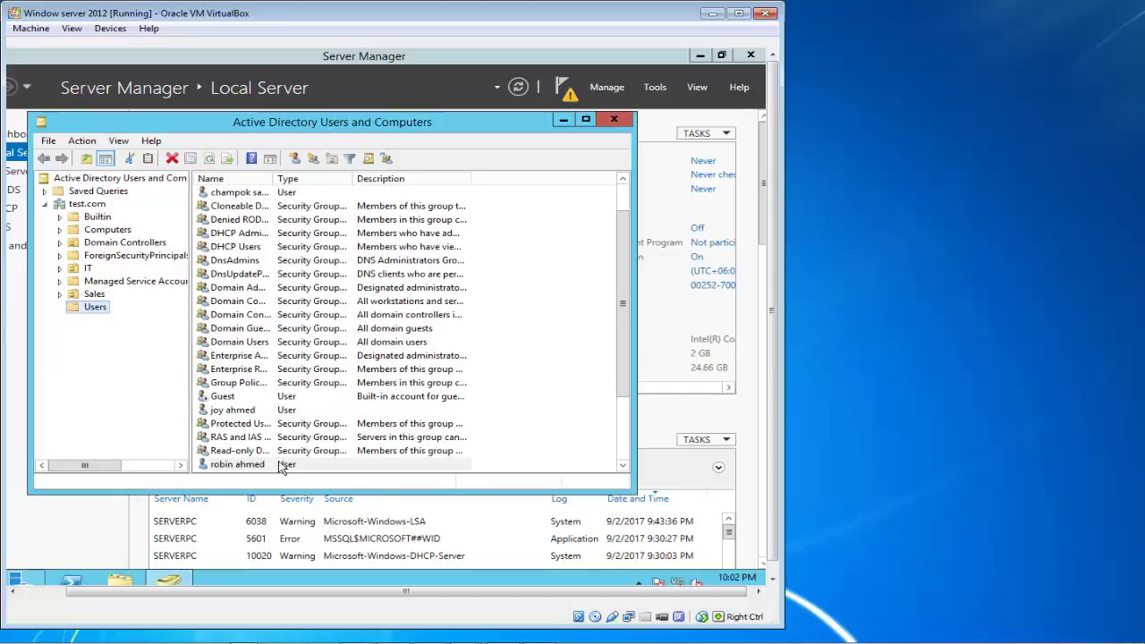
- Switch to WSS1, reopen Active Directory Users and Computers, and locate the new user in Users
{"action": "left_click", "coordinate": [281, 465]}
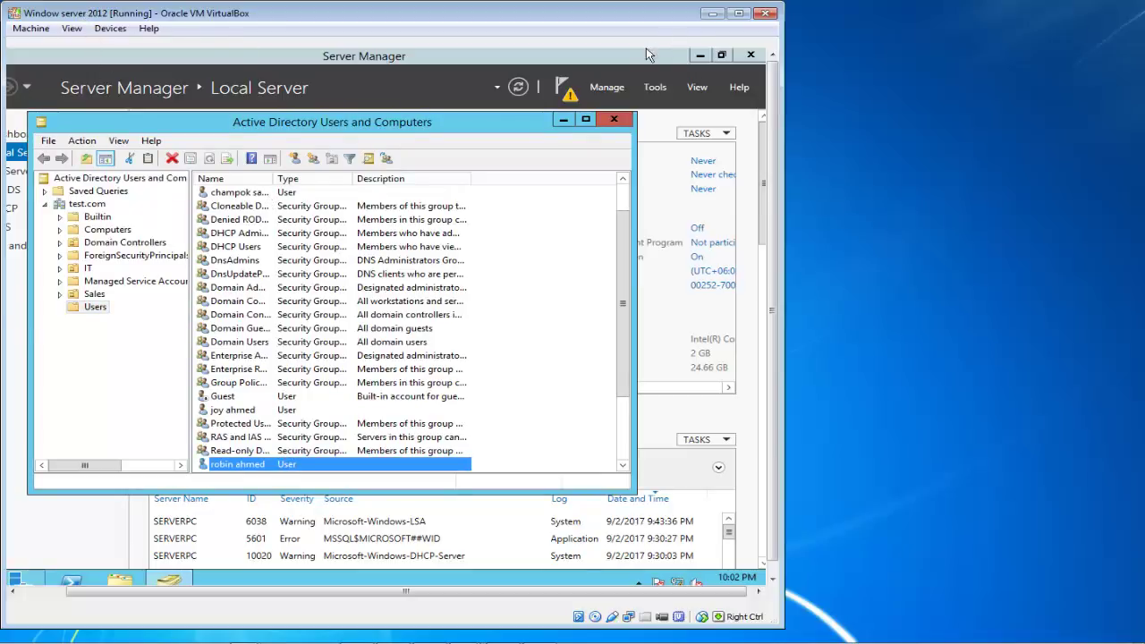
{"action": "mouse_move", "coordinate": [358, 637]}
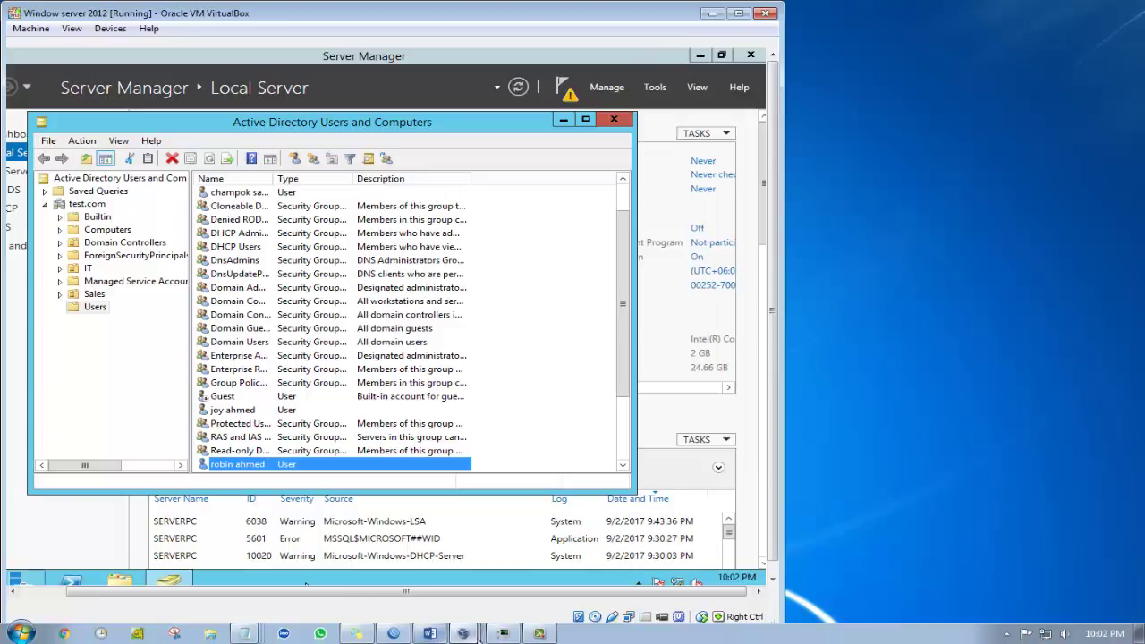
{"action": "left_click", "coordinate": [478, 632]}
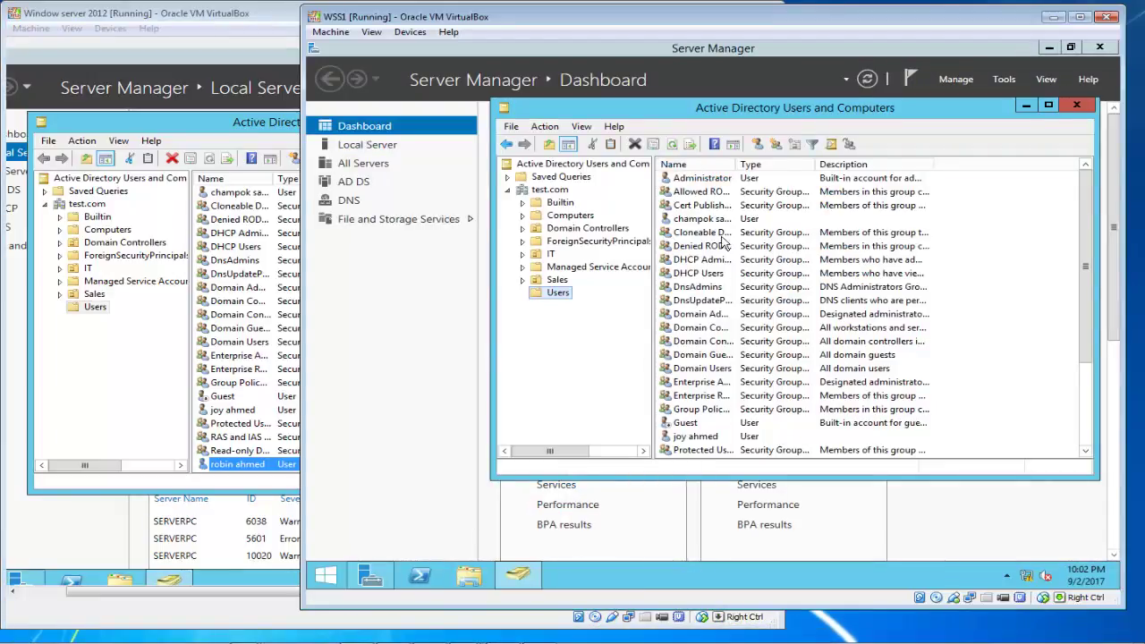
{"action": "left_click", "coordinate": [1076, 105]}
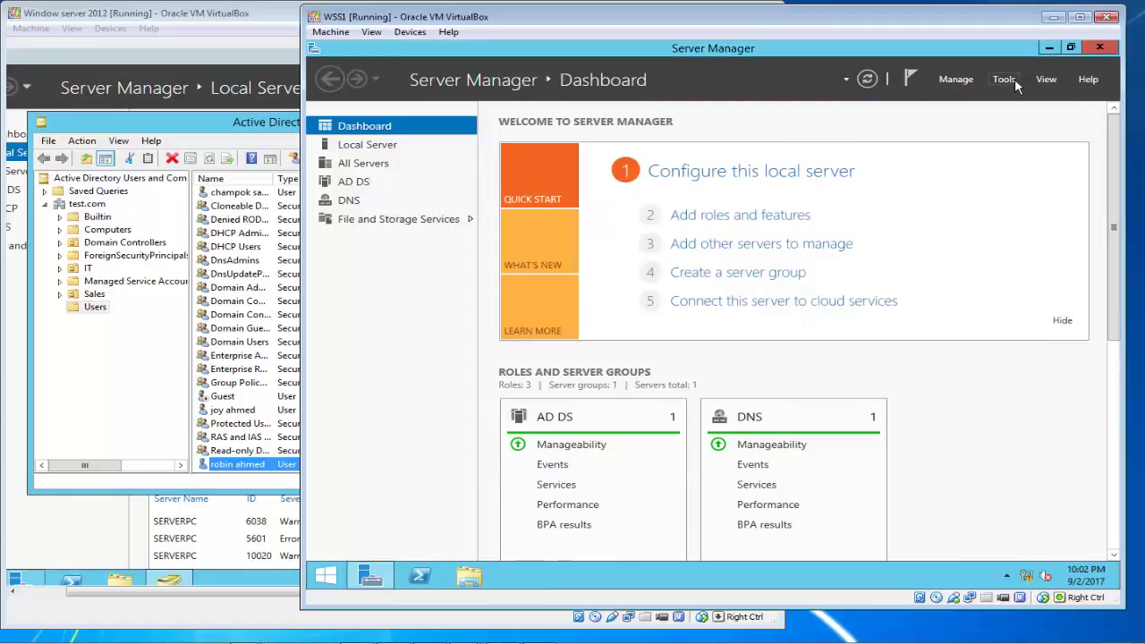
{"action": "left_click", "coordinate": [1003, 79]}
{"action": "left_click", "coordinate": [974, 170]}
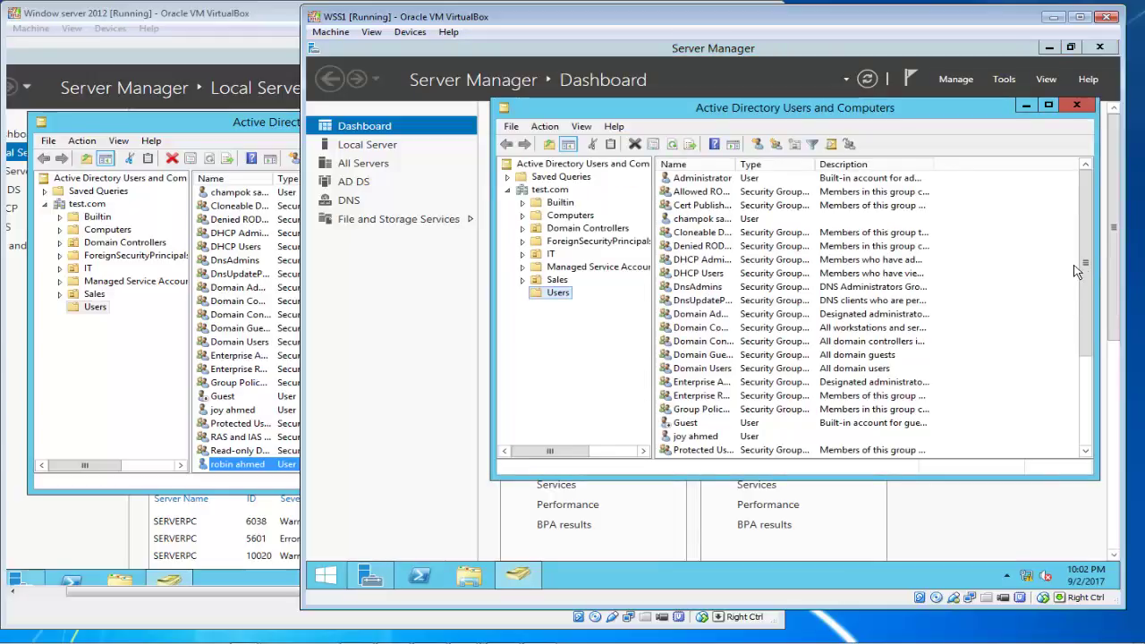
{"action": "left_click_drag", "start_coordinate": [1090, 287], "coordinate": [1090, 329]}
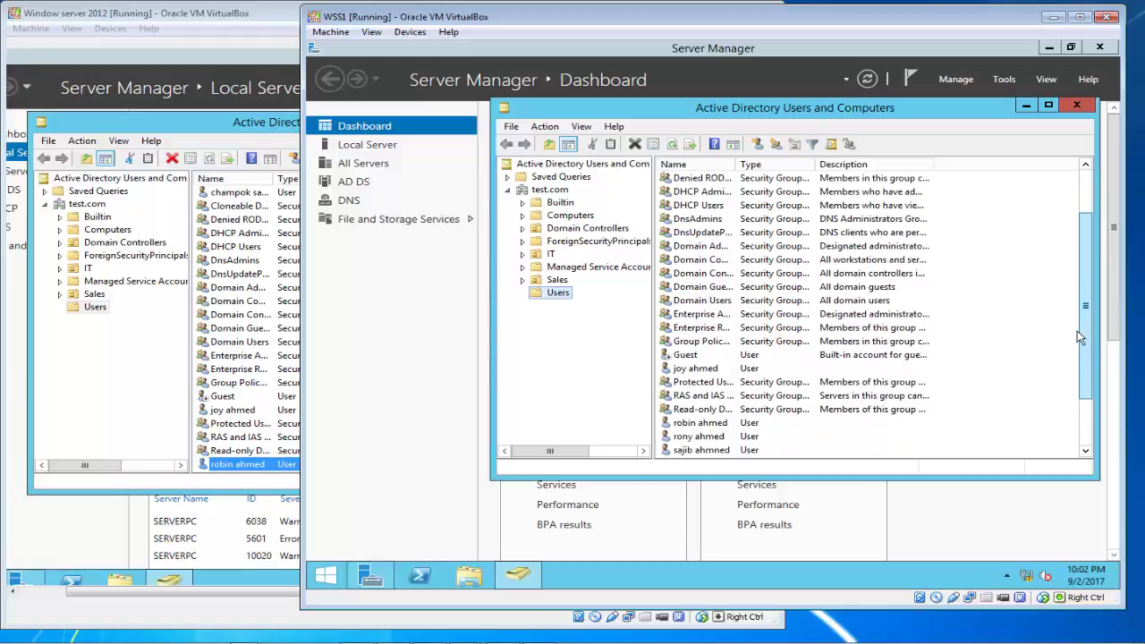
{"action": "left_click", "coordinate": [705, 423]}
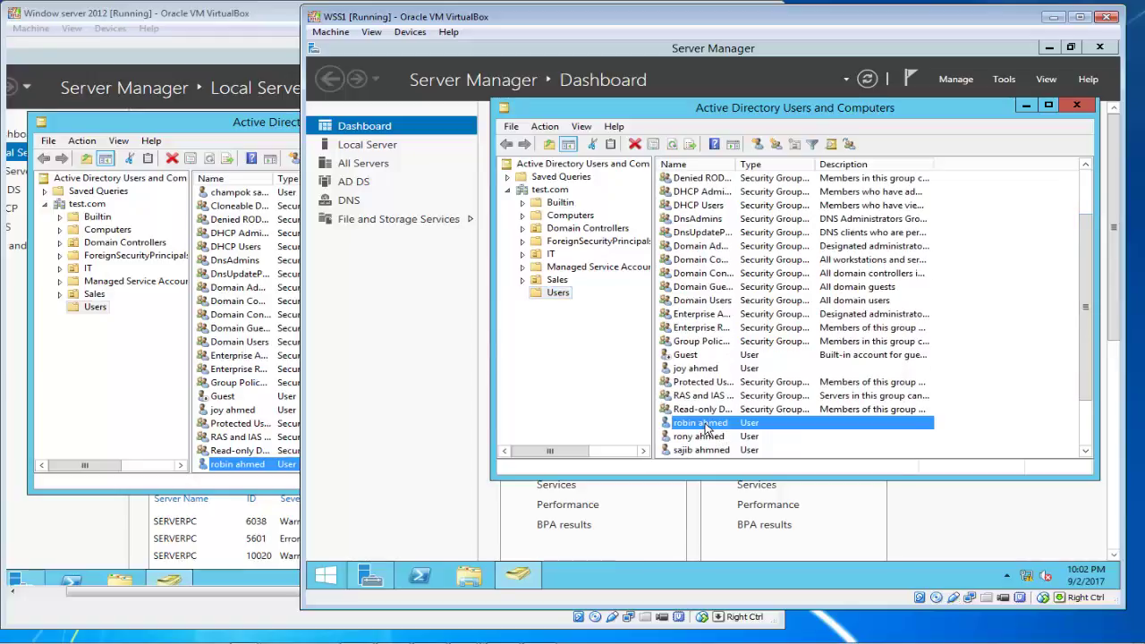